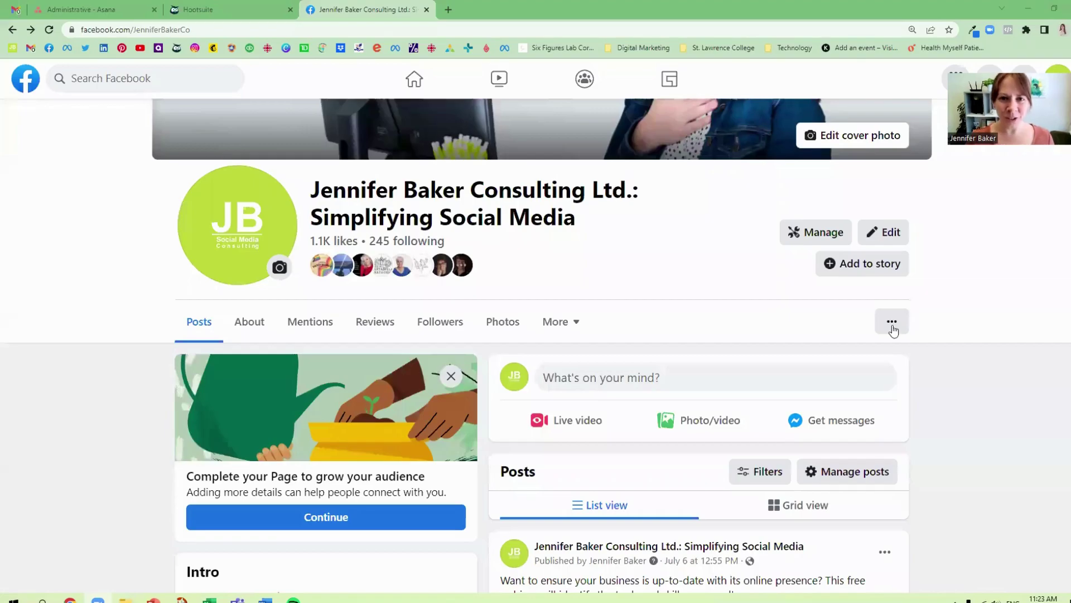
Step: Go to the Page's settings through the account menu's Settings & privacy
click(893, 323)
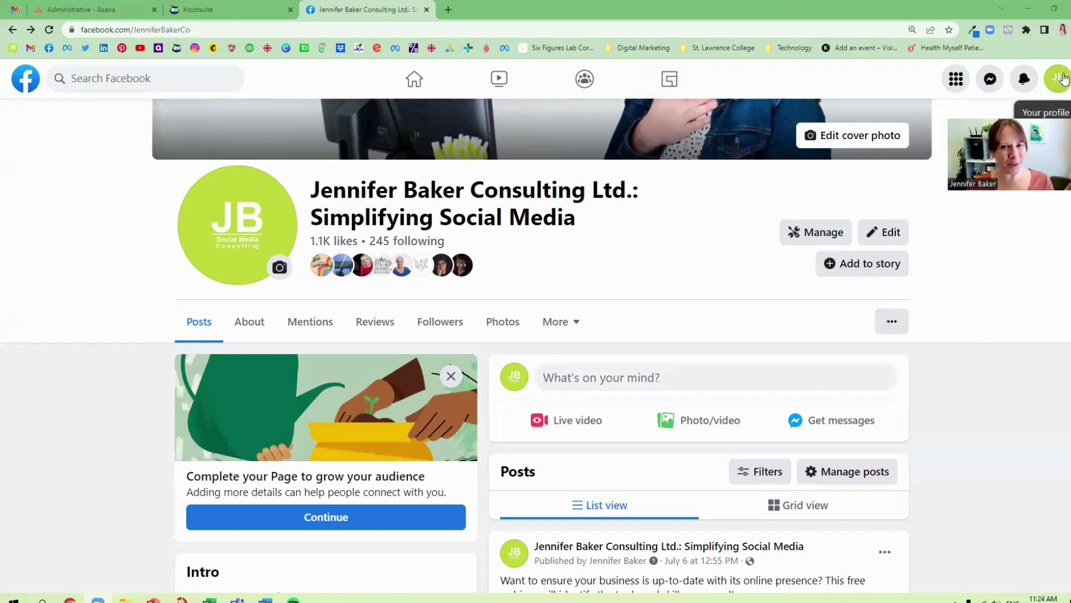
click(1061, 79)
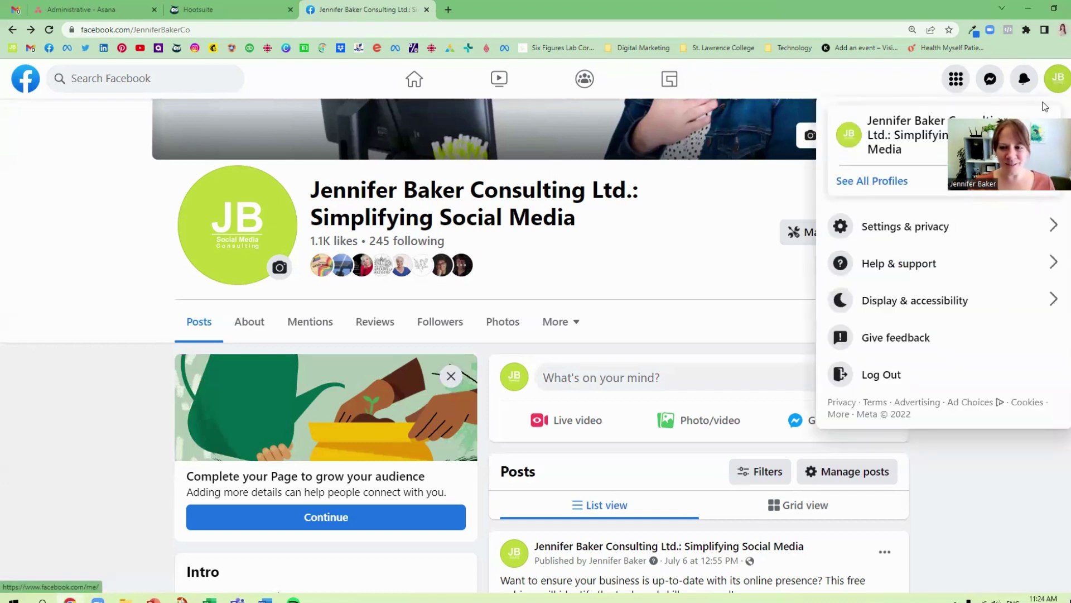
click(918, 226)
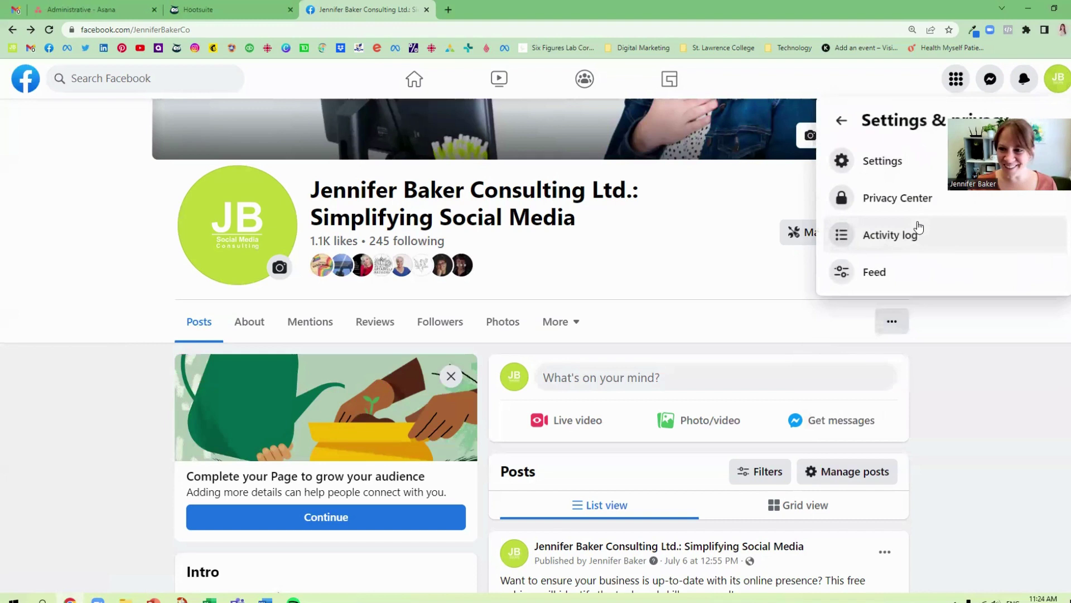
click(892, 162)
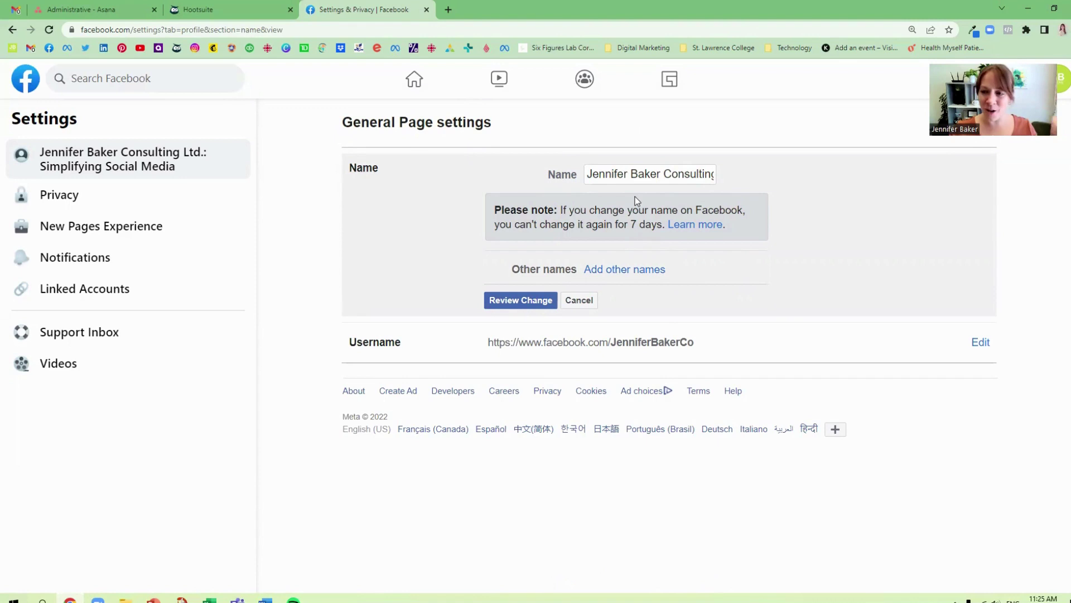
Step: Open and cancel edits of the Page name and JenniferBakerCo username, leaving both unchanged
click(589, 301)
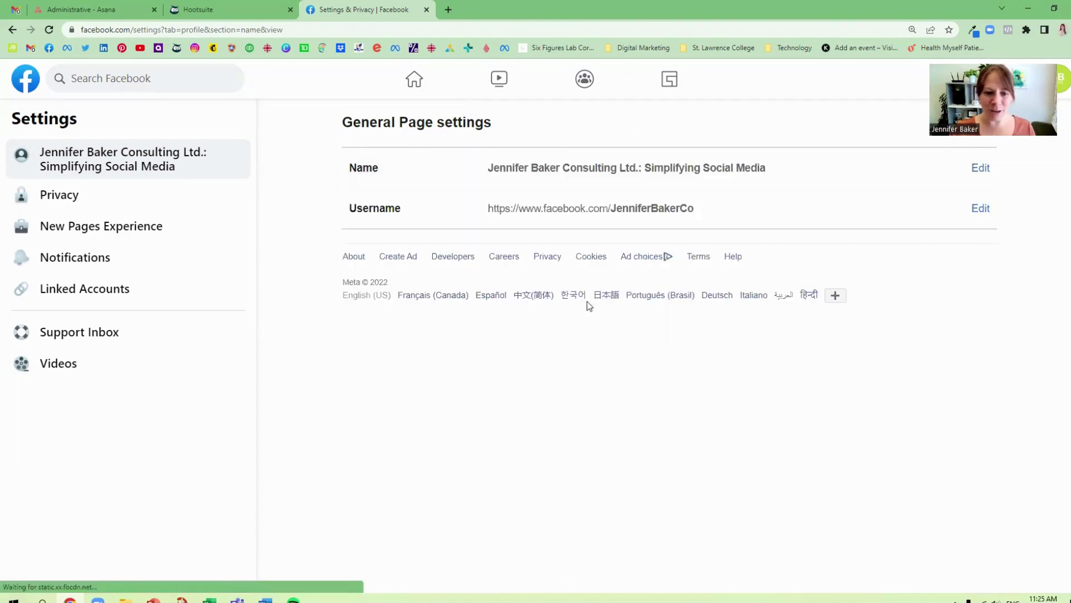
click(984, 210)
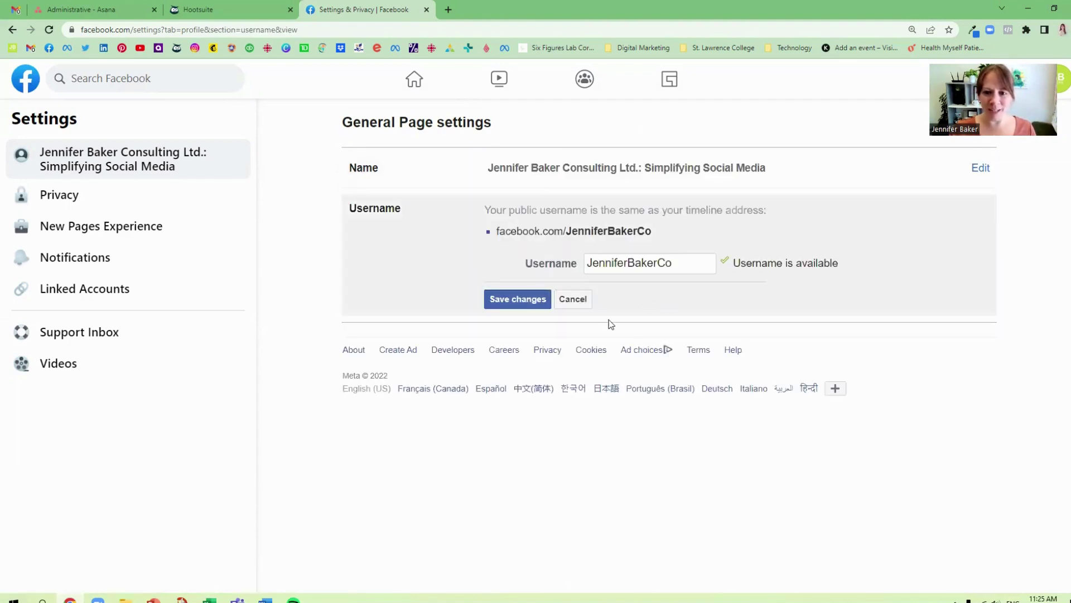
click(575, 300)
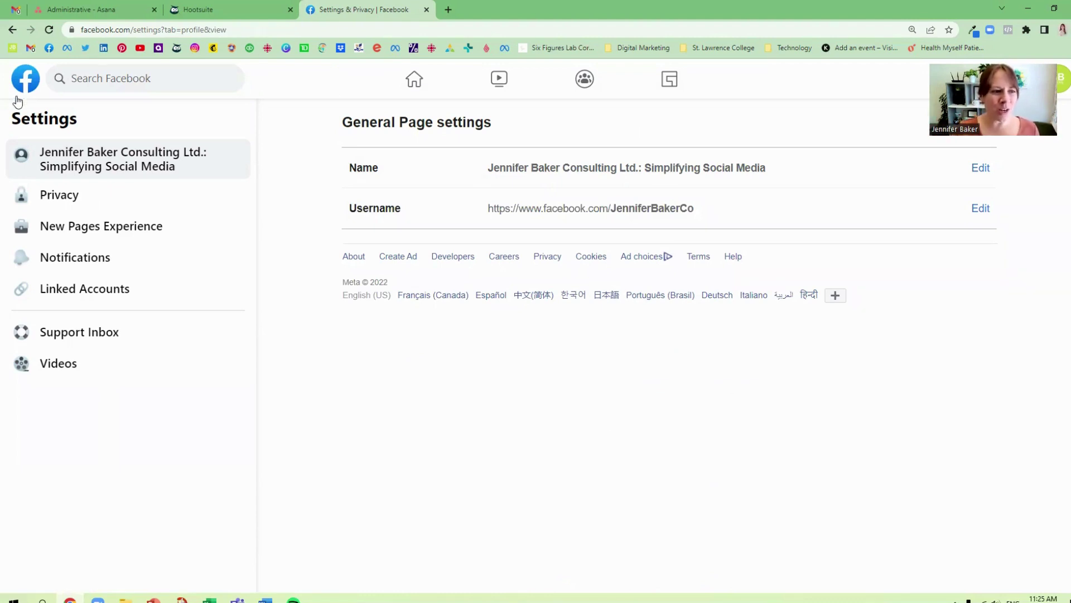
Step: Show the Privacy Settings and Tools page from the settings sidebar
click(48, 200)
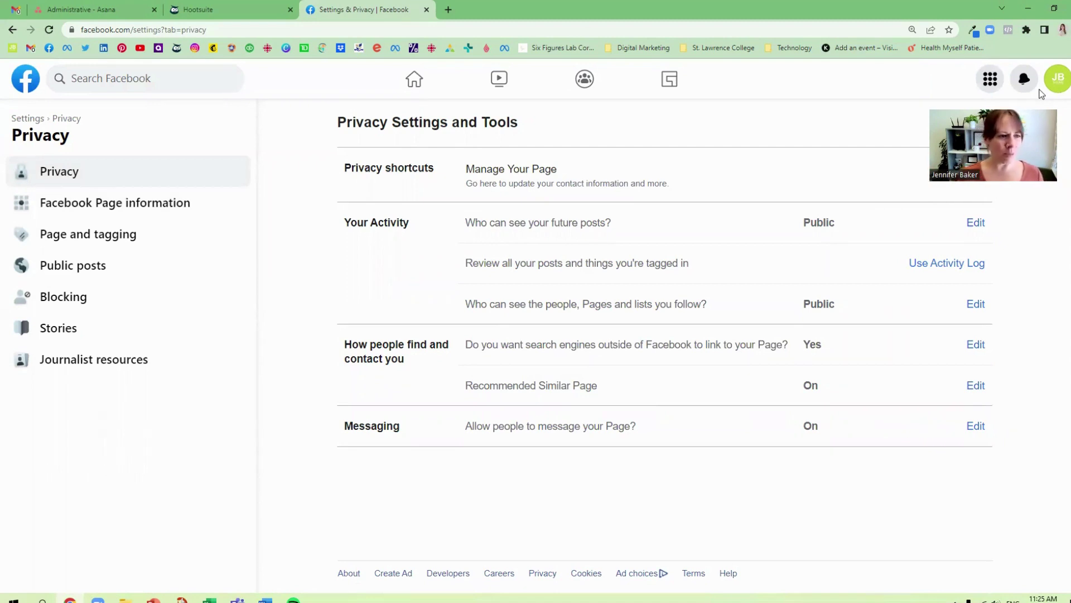
Step: Scroll through the Page and Tagging settings unchanged, then return to General Page settings
click(86, 235)
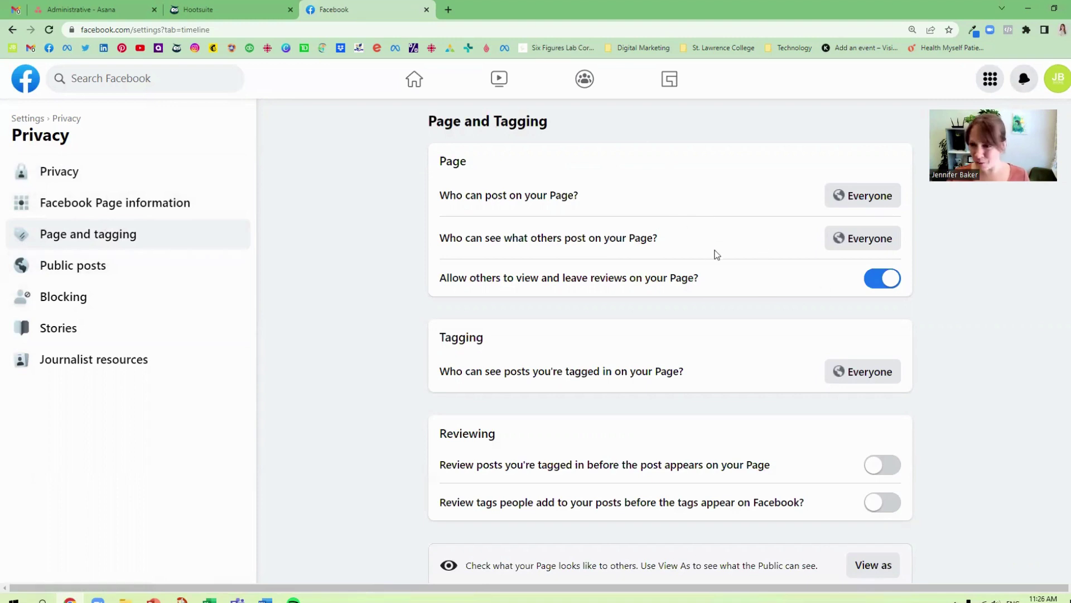
scroll(694, 237, down, 1)
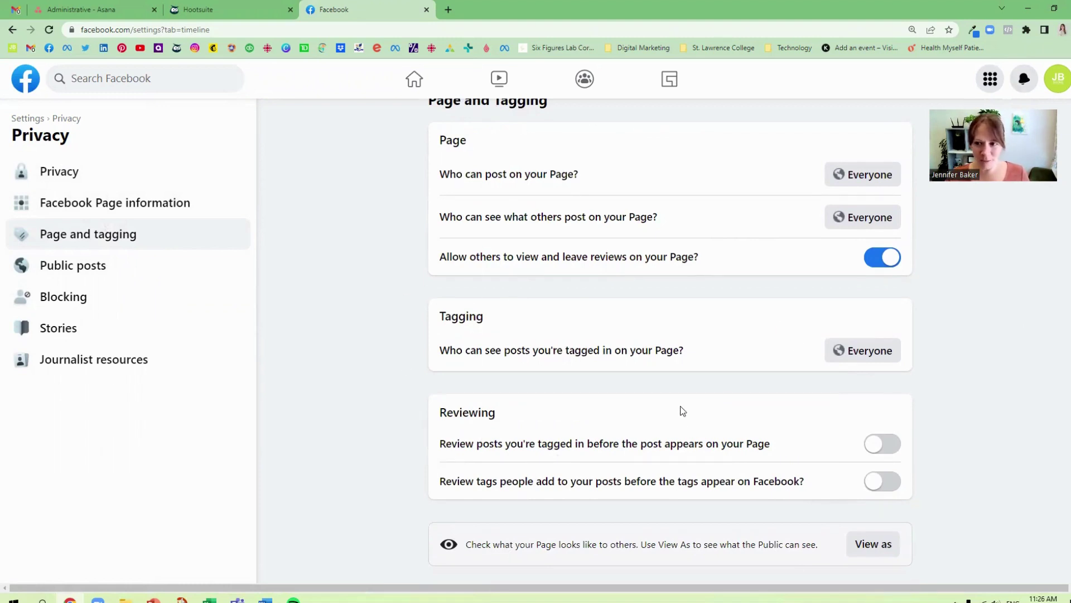
click(27, 118)
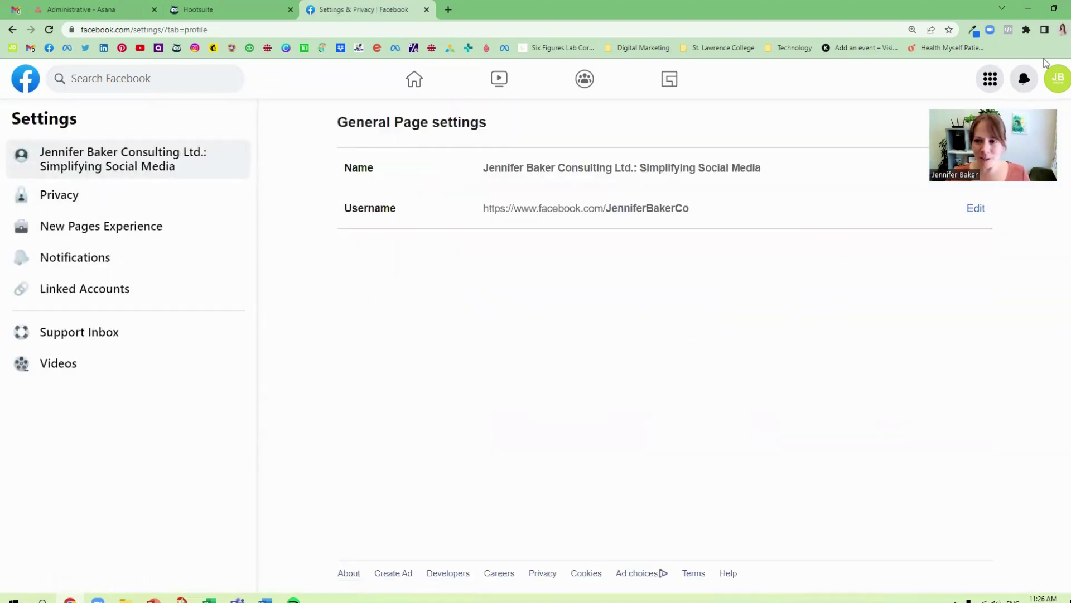
Step: Reopen Settings from the avatar menu and show New Pages Experience Page access
click(1057, 78)
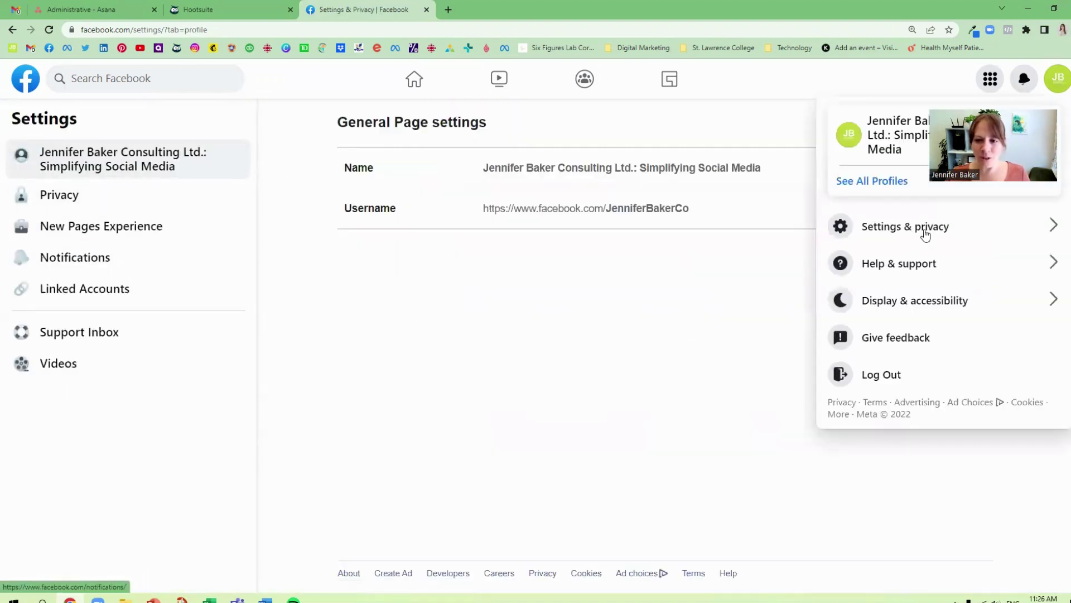
click(926, 234)
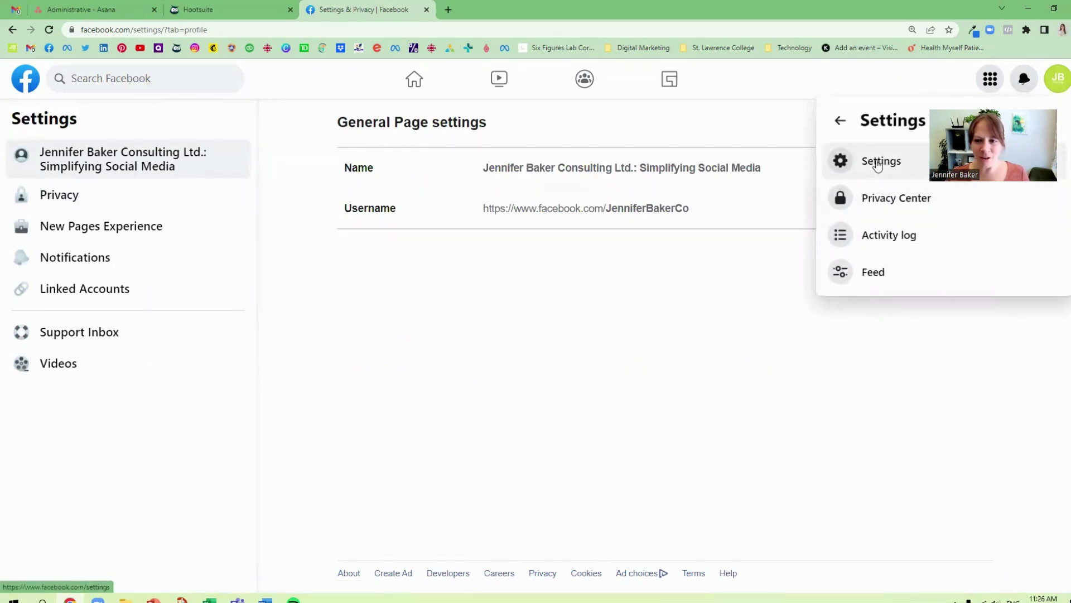
click(877, 163)
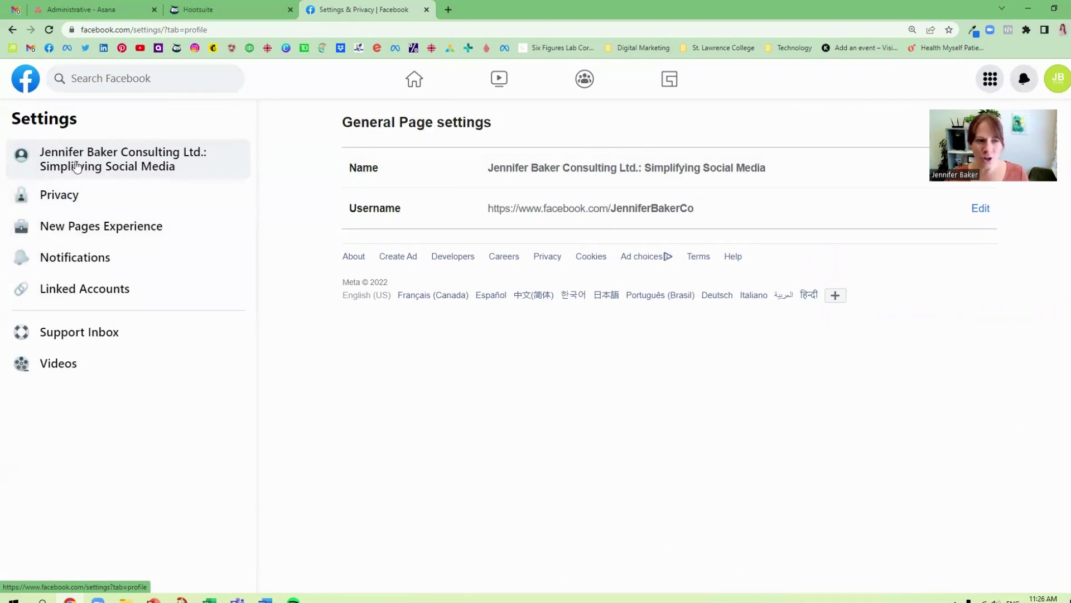
click(83, 233)
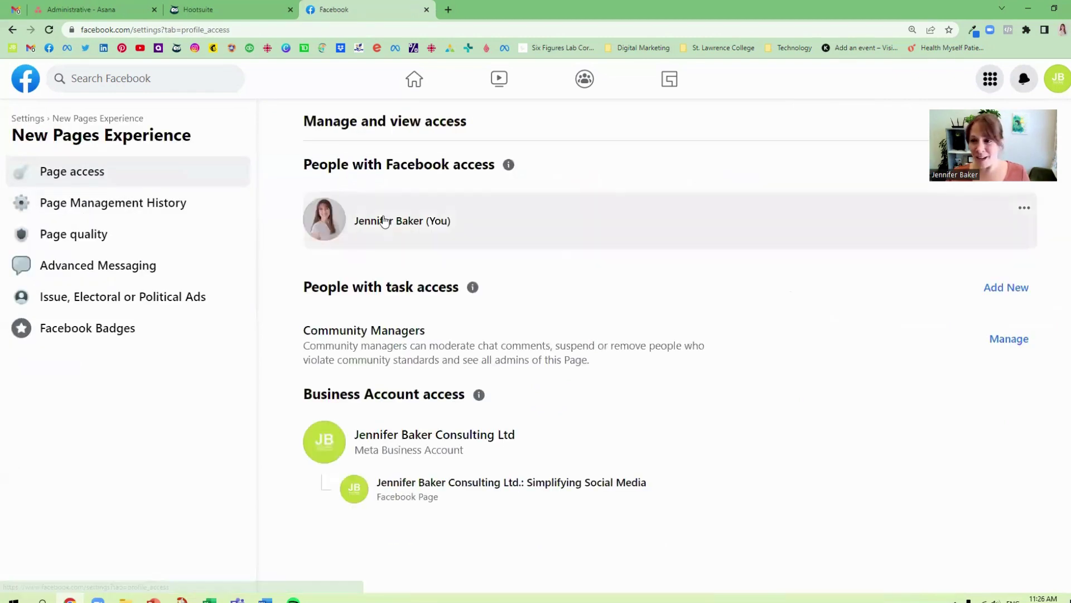